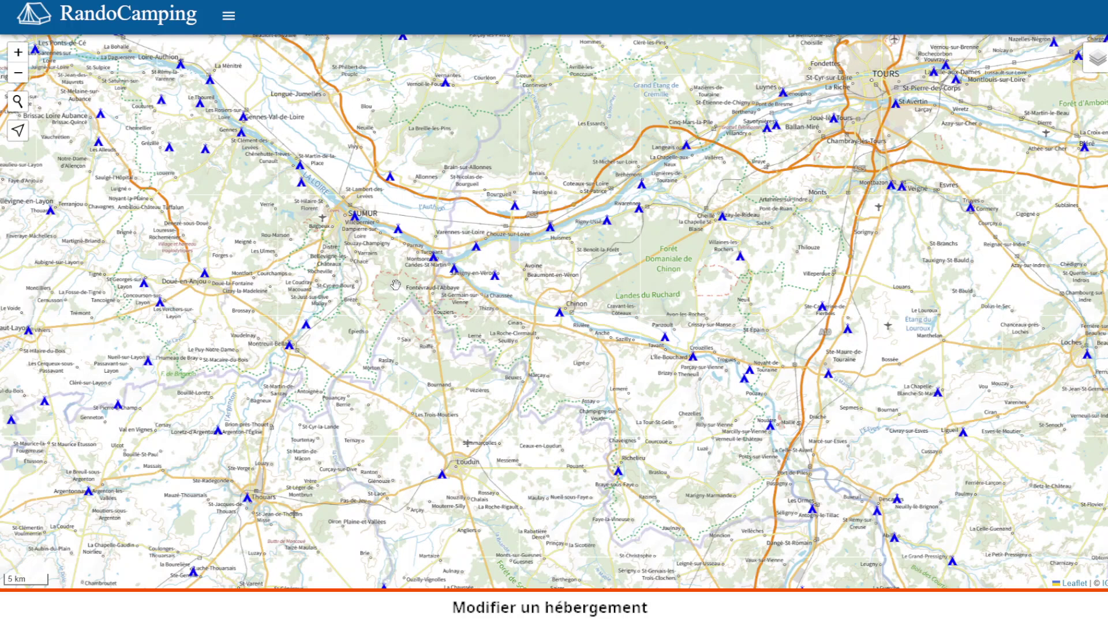
Open the modification form for the Camping l'Ile Auger campsite beside the river at Chinon.
mouse_move(1097, 63)
scroll(568, 334, "up", 3)
scroll(570, 317, "up", 2)
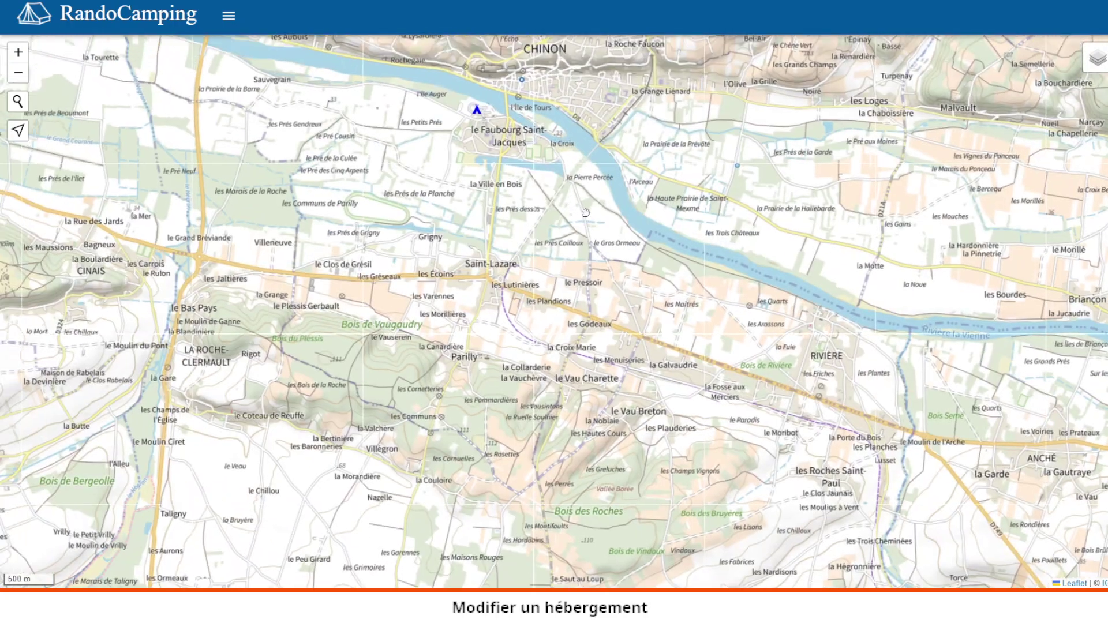
left_click_drag(562, 234, 728, 430)
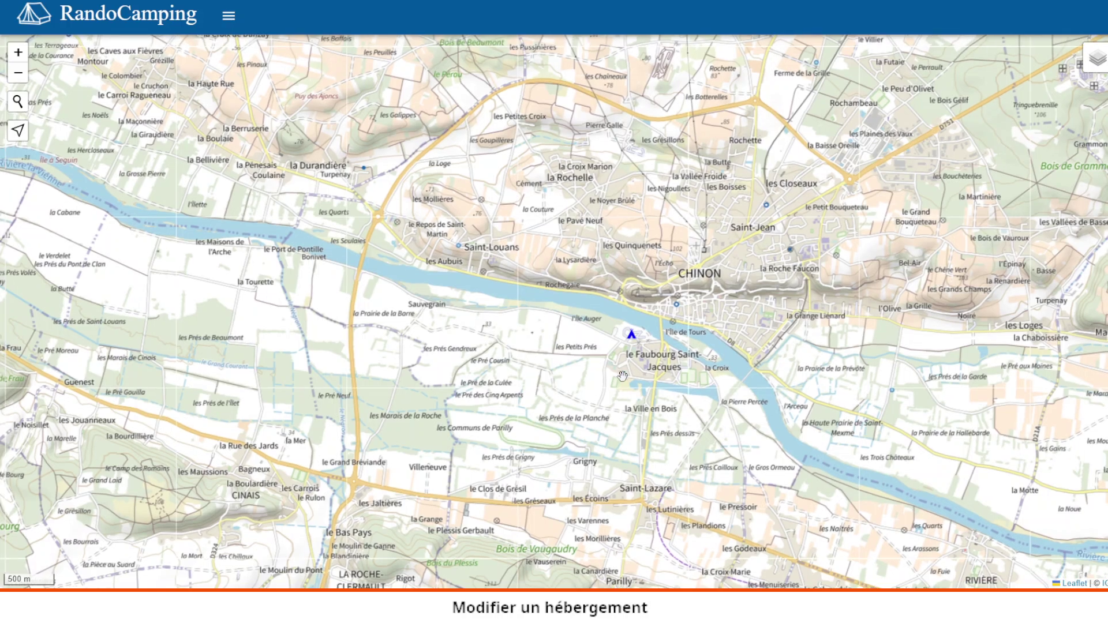
right_click(632, 340)
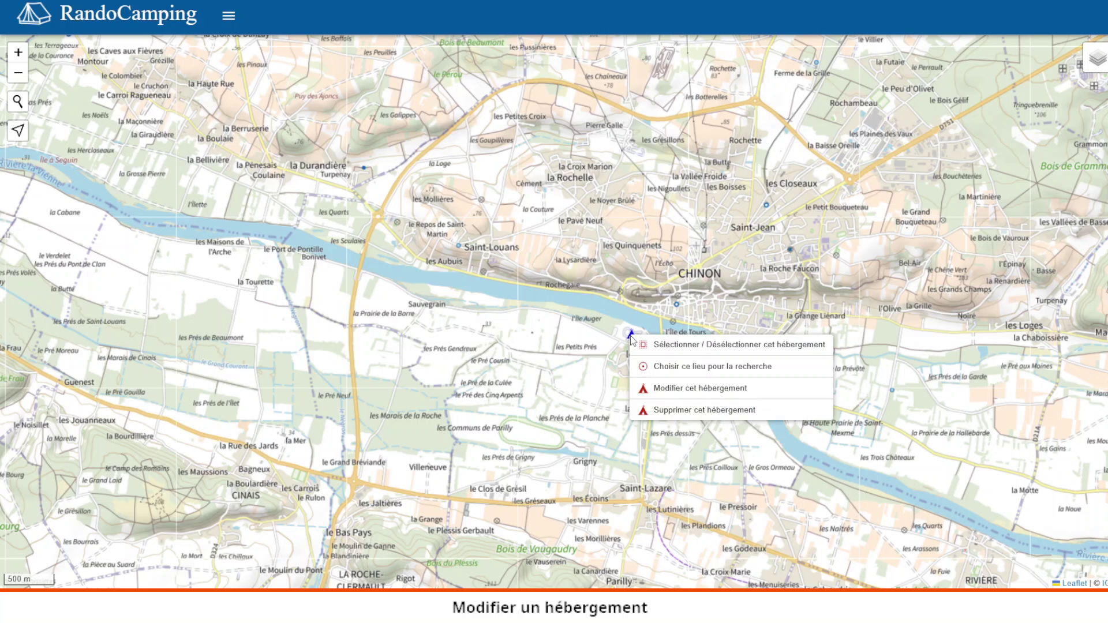
left_click(703, 388)
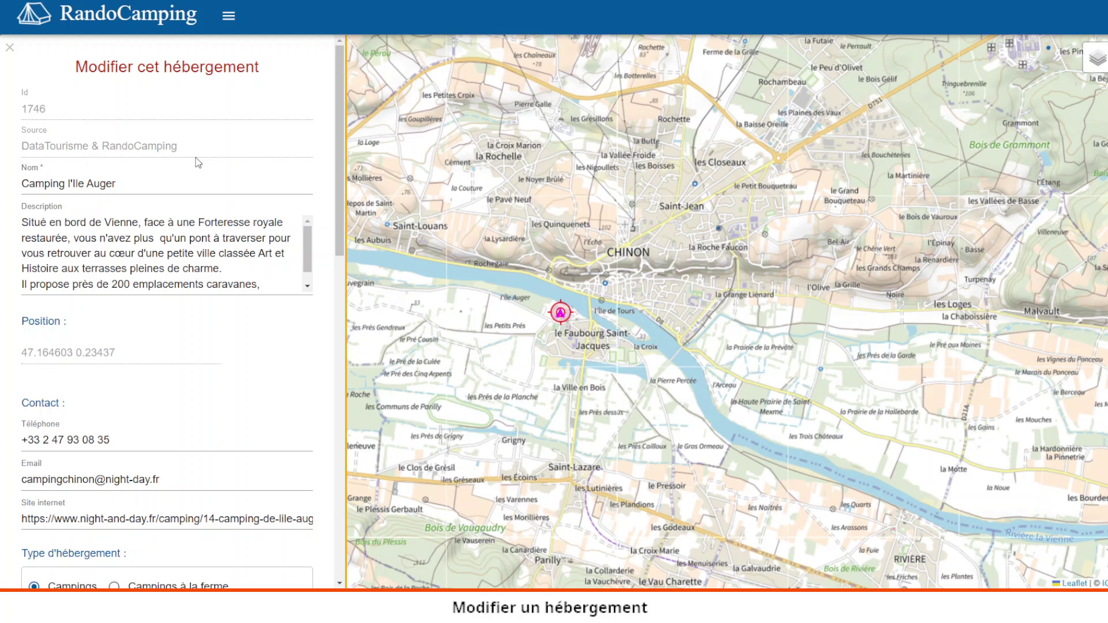
Review the campsite's name and read its description through to the end.
left_click(127, 187)
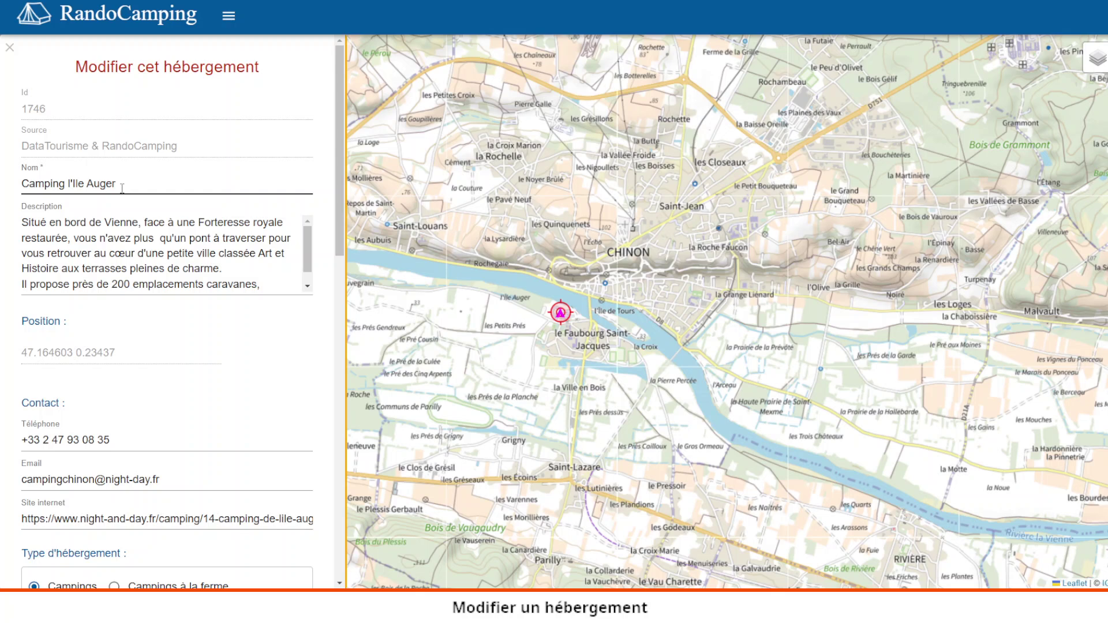
left_click(254, 289)
mouse_move(309, 247)
left_mouse_down()
mouse_move(315, 271)
mouse_move(313, 248)
left_mouse_up()
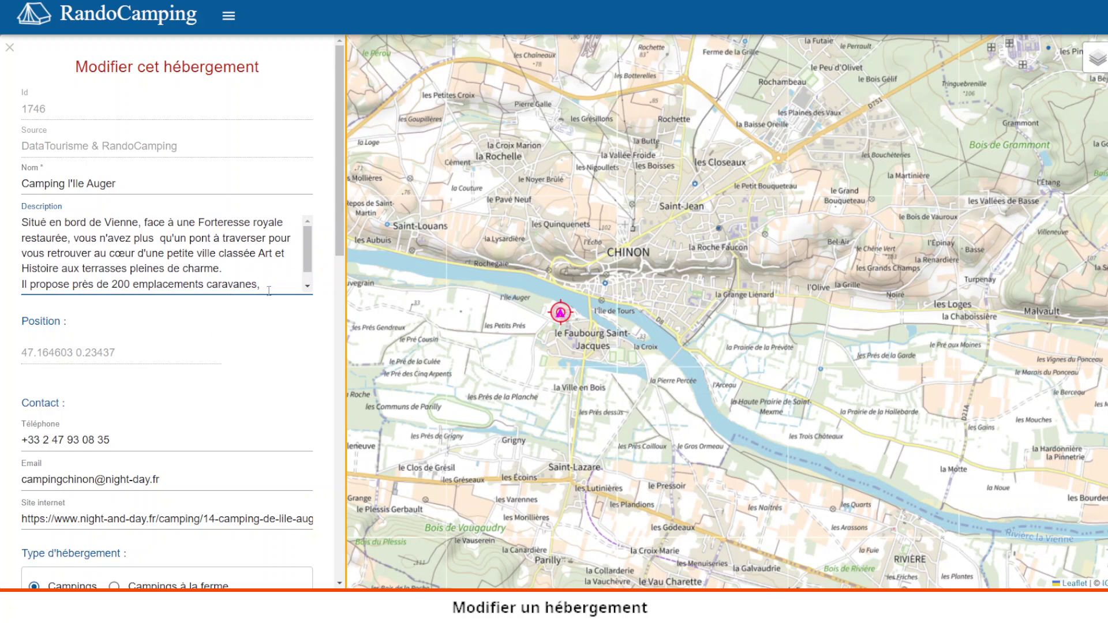
mouse_move(308, 259)
left_mouse_down()
mouse_move(308, 274)
mouse_move(309, 254)
left_mouse_up()
left_click(77, 522)
left_click(279, 495)
left_click_drag(307, 241, 309, 254)
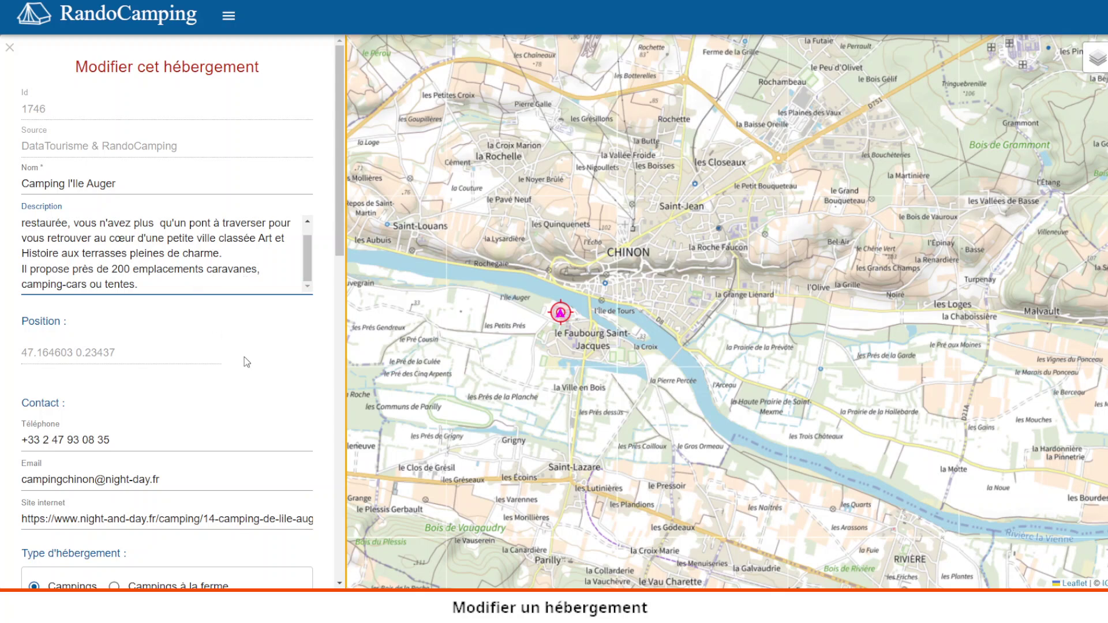
Move the campsite's marker slightly southeast on the map, to position 47.164509 0.234489.
scroll(333, 238, "down", 3)
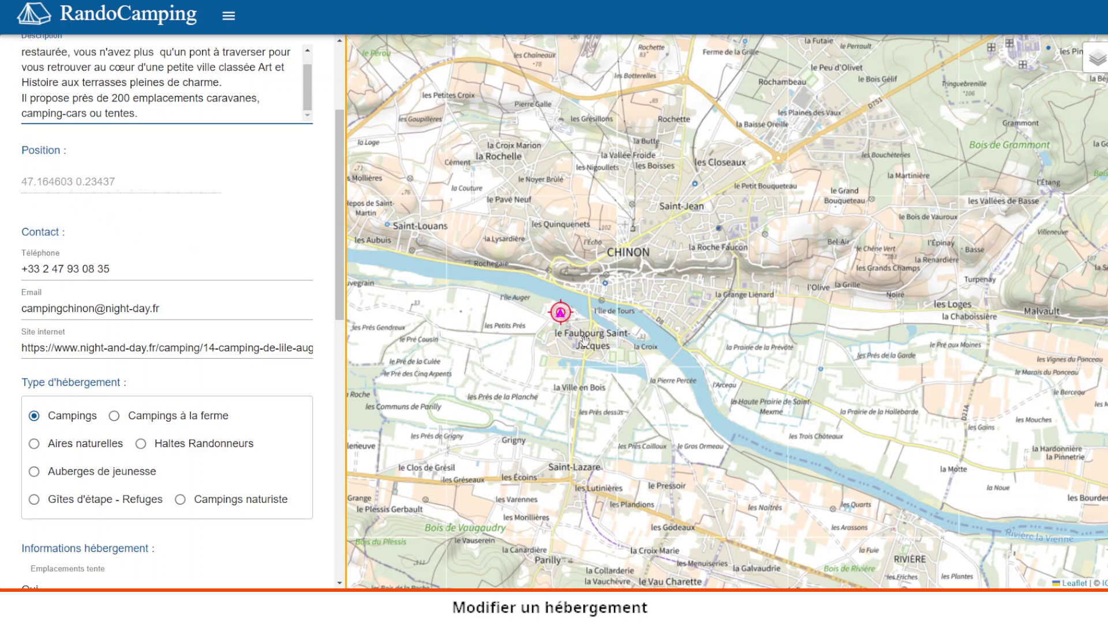
scroll(570, 350, "up", 1)
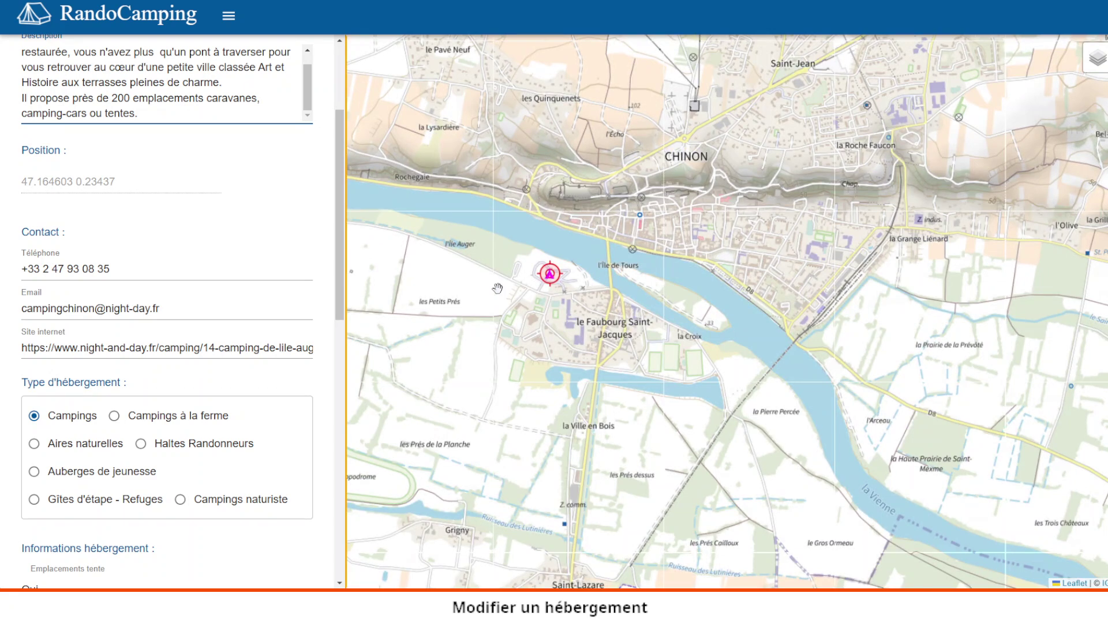
mouse_move(555, 276)
left_mouse_down()
mouse_move(543, 273)
mouse_move(710, 368)
mouse_move(561, 274)
mouse_move(553, 282)
left_mouse_up()
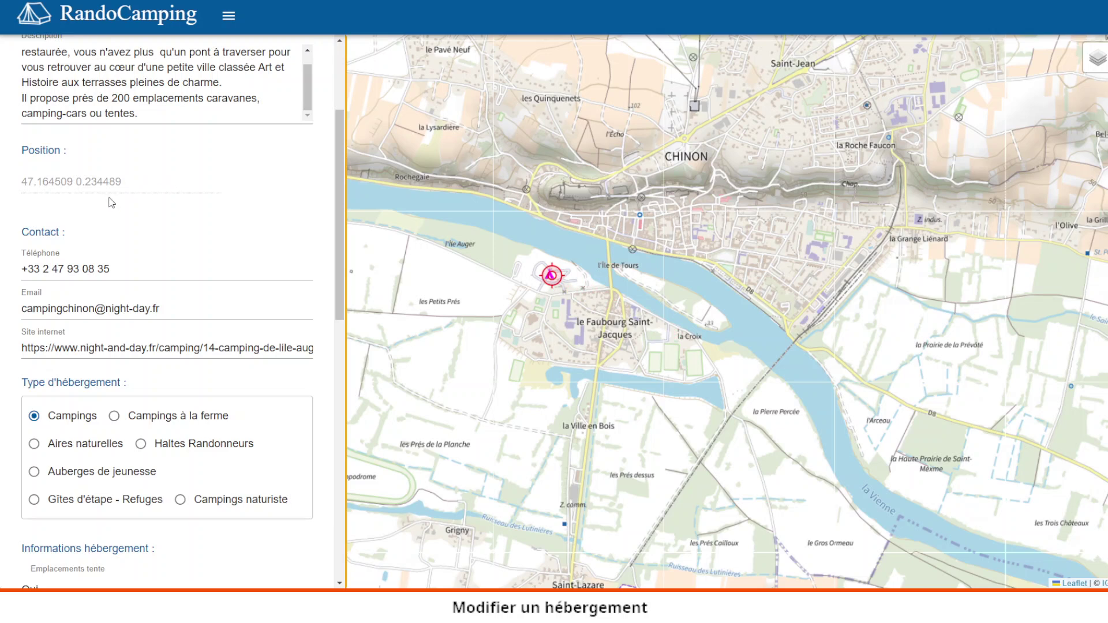
Examine the choices for "Ouvert toute l'année" in the accommodation information and keep the empty option.
left_click_drag(338, 136, 339, 168)
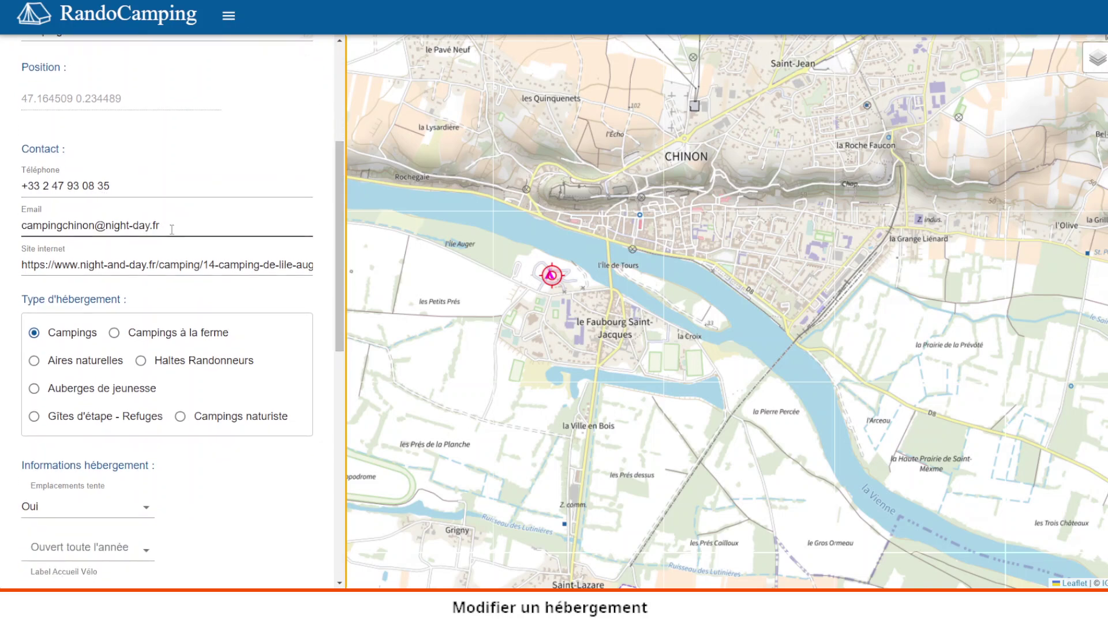
left_click_drag(336, 235, 342, 300)
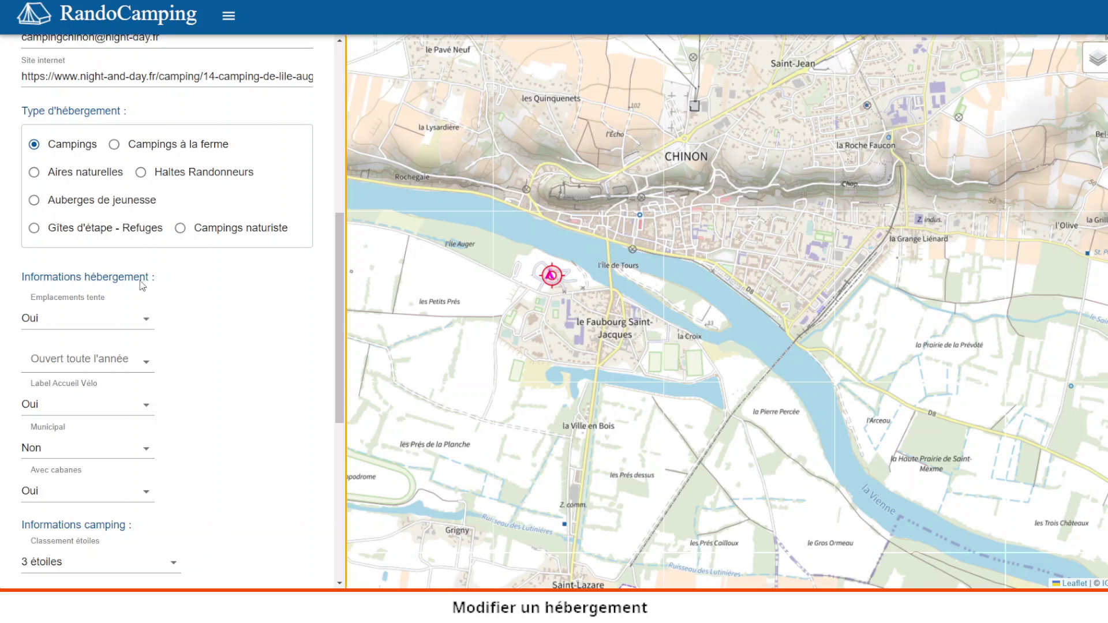
left_click_drag(338, 277, 351, 319)
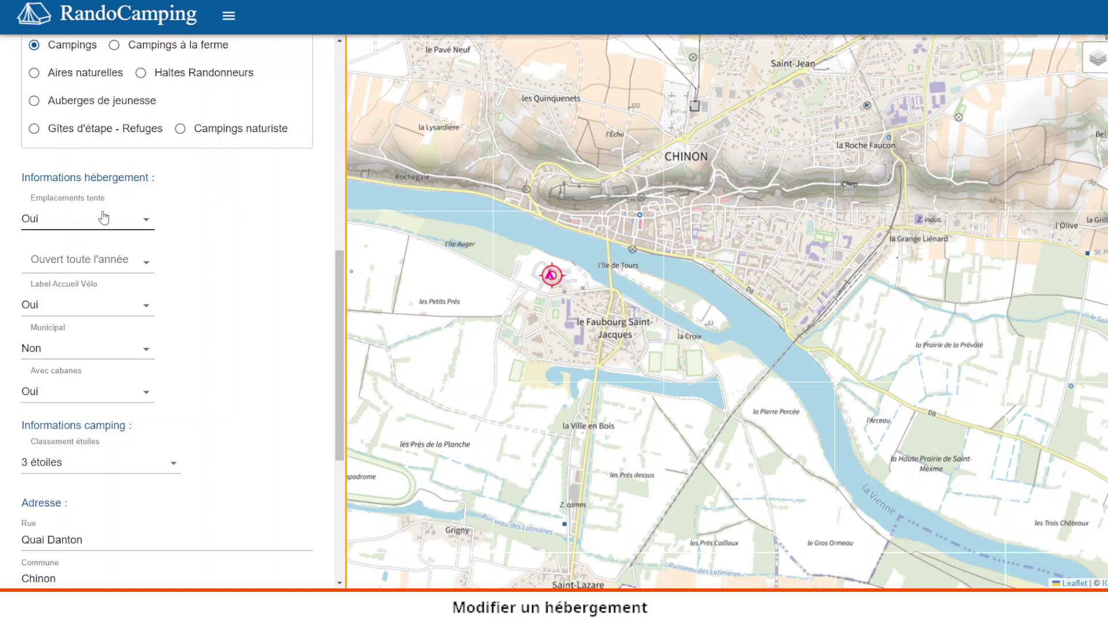
left_click(149, 267)
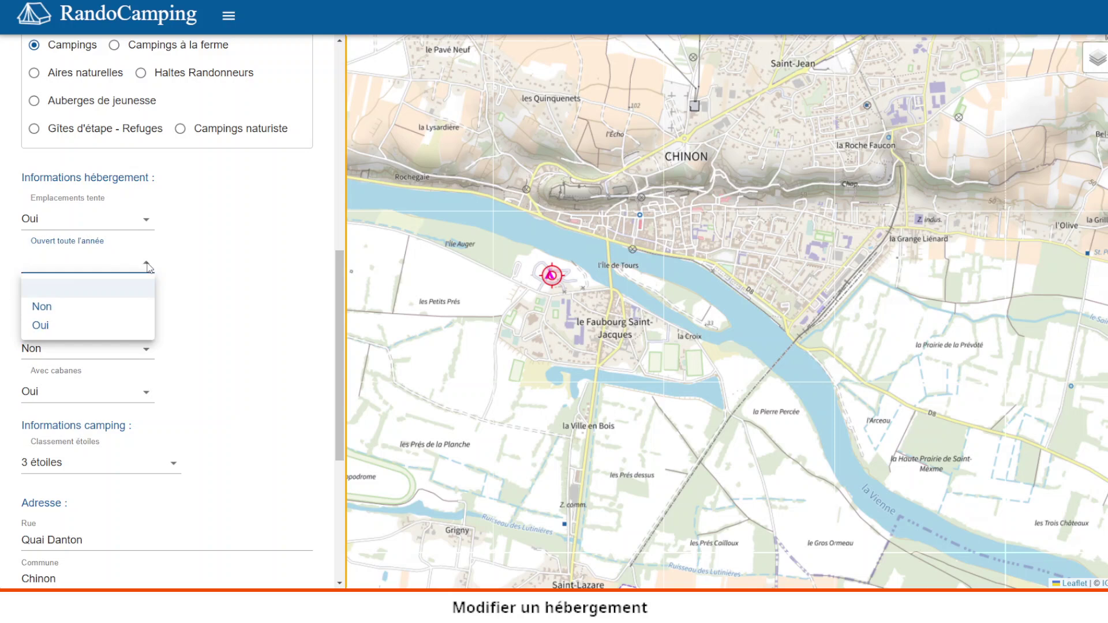
left_click(111, 296)
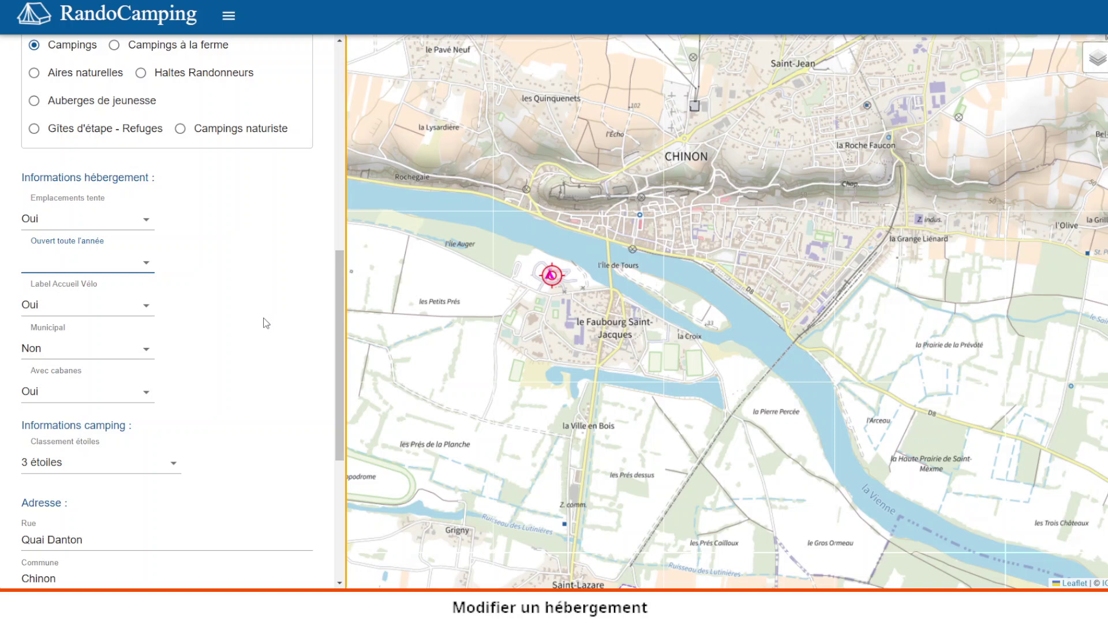
Expand the photo modification section below the address, examine its image and credit fields, and collapse it again.
scroll(266, 324, "down", 1)
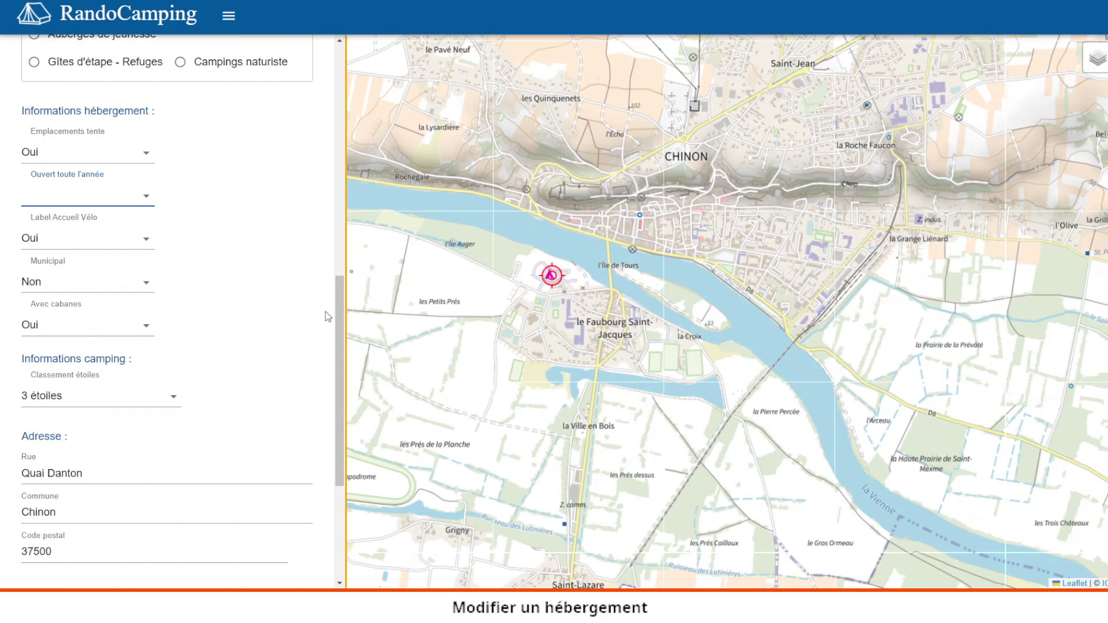
scroll(337, 297, "down", 1)
mouse_move(337, 296)
left_mouse_down()
mouse_move(344, 324)
mouse_move(338, 287)
mouse_move(339, 300)
left_mouse_up()
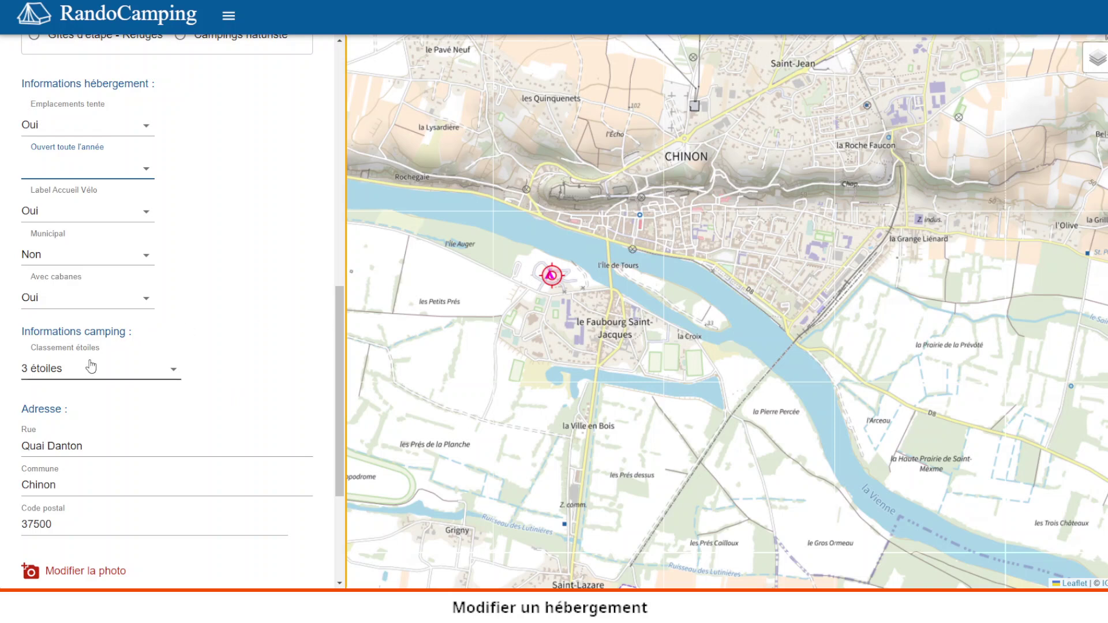
left_click_drag(337, 302, 349, 376)
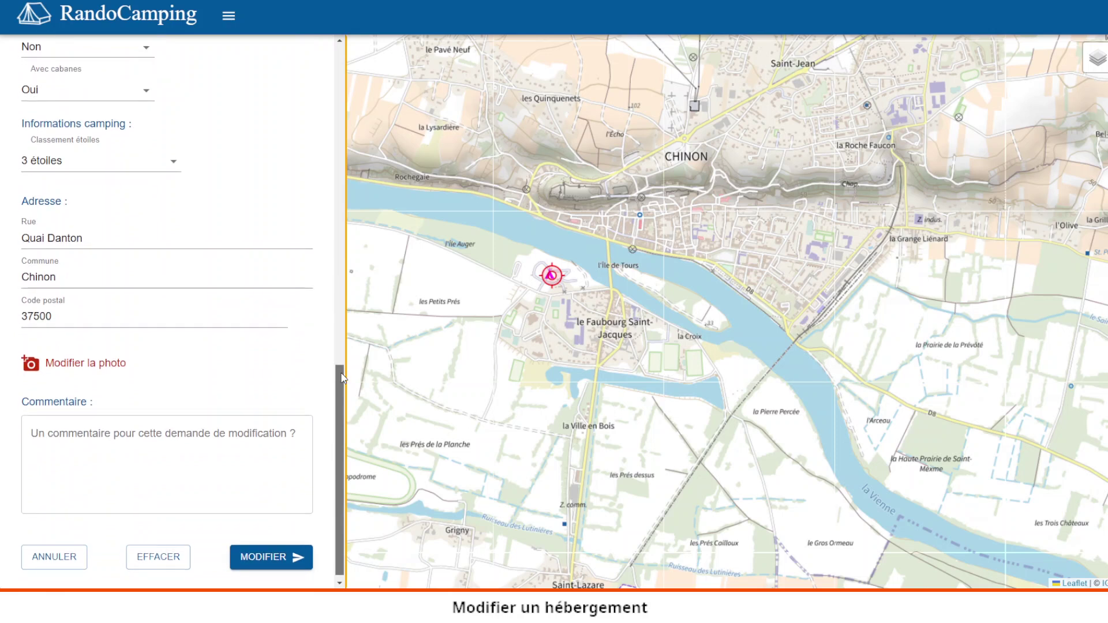
left_click(88, 370)
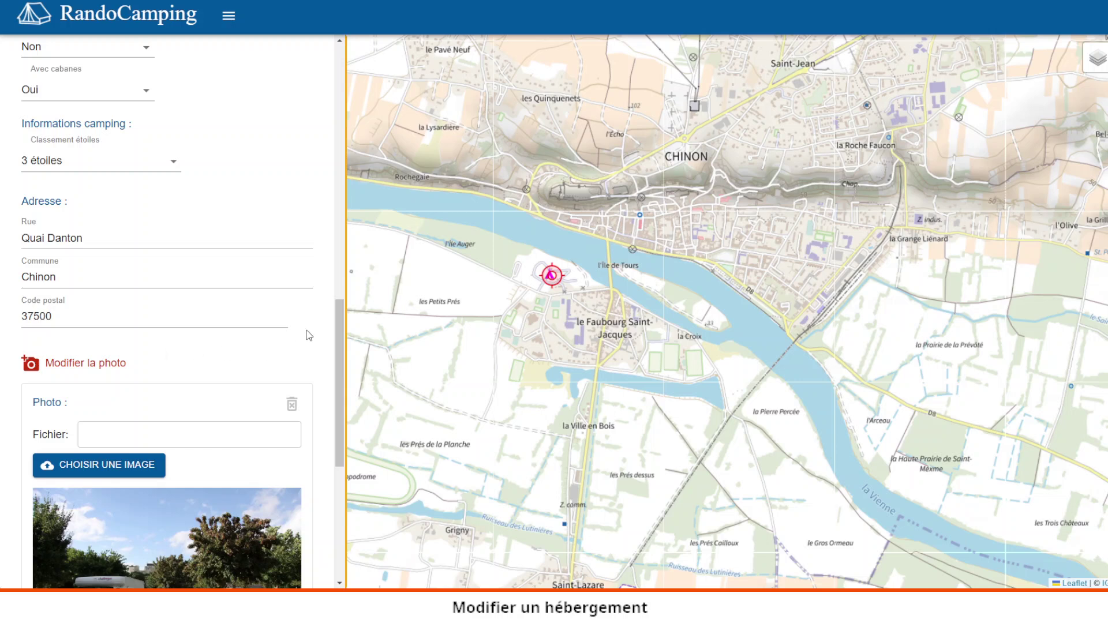
left_click_drag(338, 312, 353, 353)
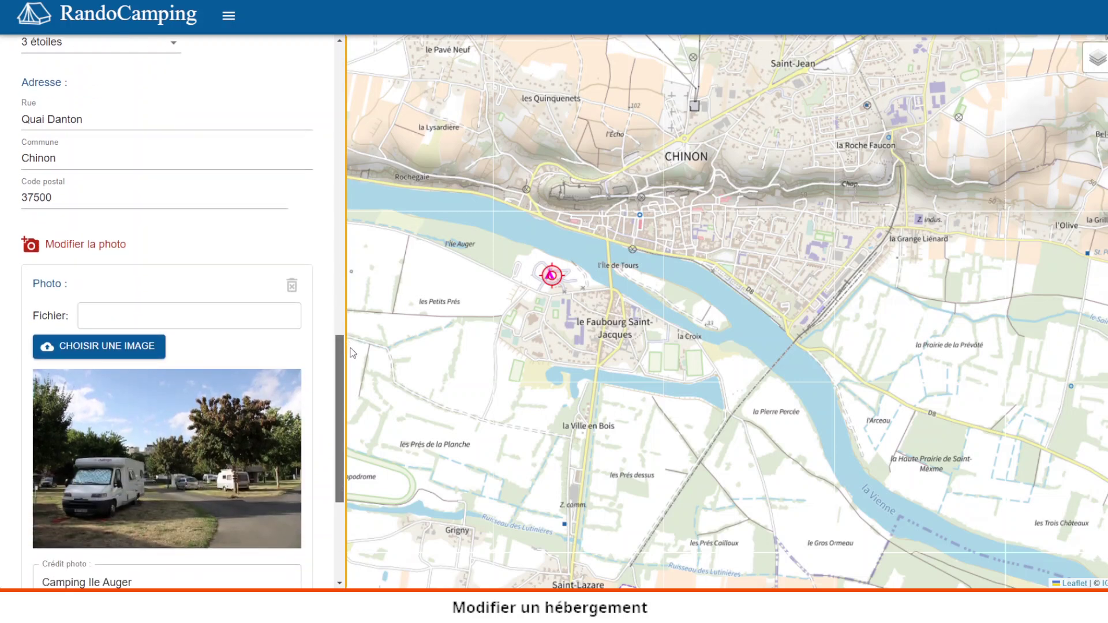
mouse_move(354, 353)
left_mouse_down()
mouse_move(347, 371)
mouse_move(345, 323)
mouse_move(358, 363)
mouse_move(351, 323)
mouse_move(348, 353)
left_mouse_up()
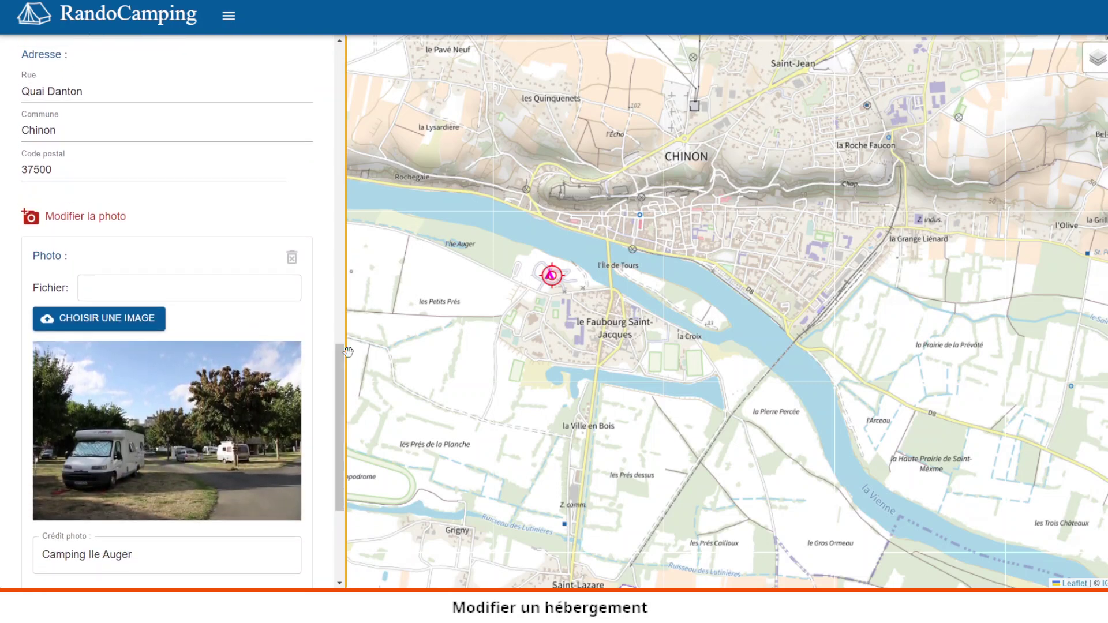
left_click(82, 216)
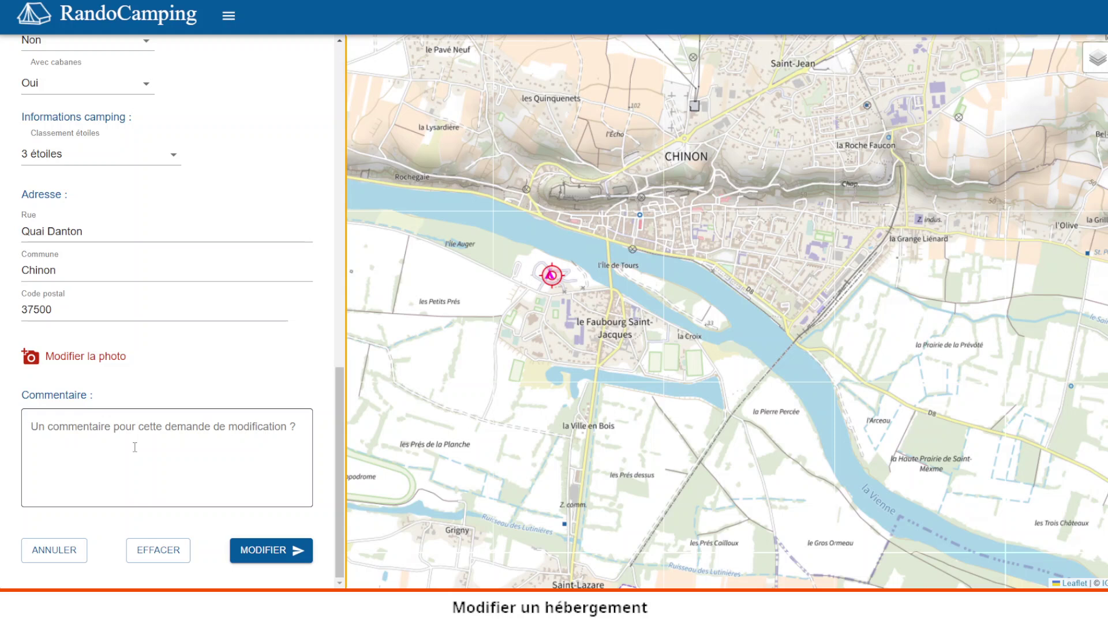
left_click_drag(340, 479, 365, 344)
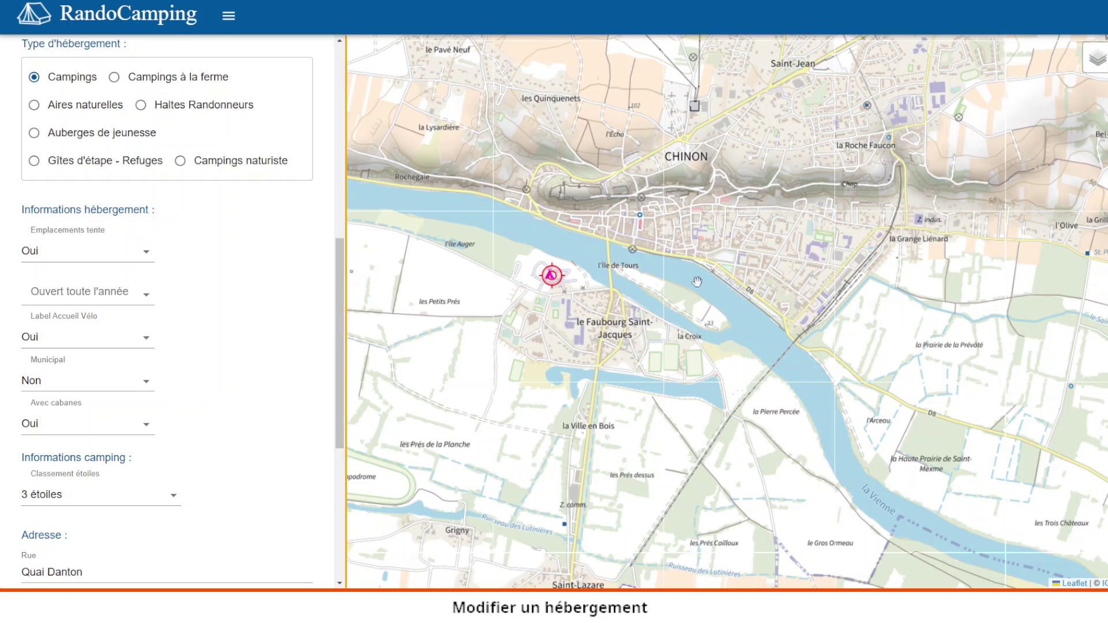
mouse_move(1097, 63)
mouse_move(335, 309)
left_mouse_down()
mouse_move(376, 185)
mouse_move(347, 123)
mouse_move(334, 194)
mouse_move(338, 335)
mouse_move(337, 319)
left_mouse_up()
left_click_drag(337, 372, 343, 233)
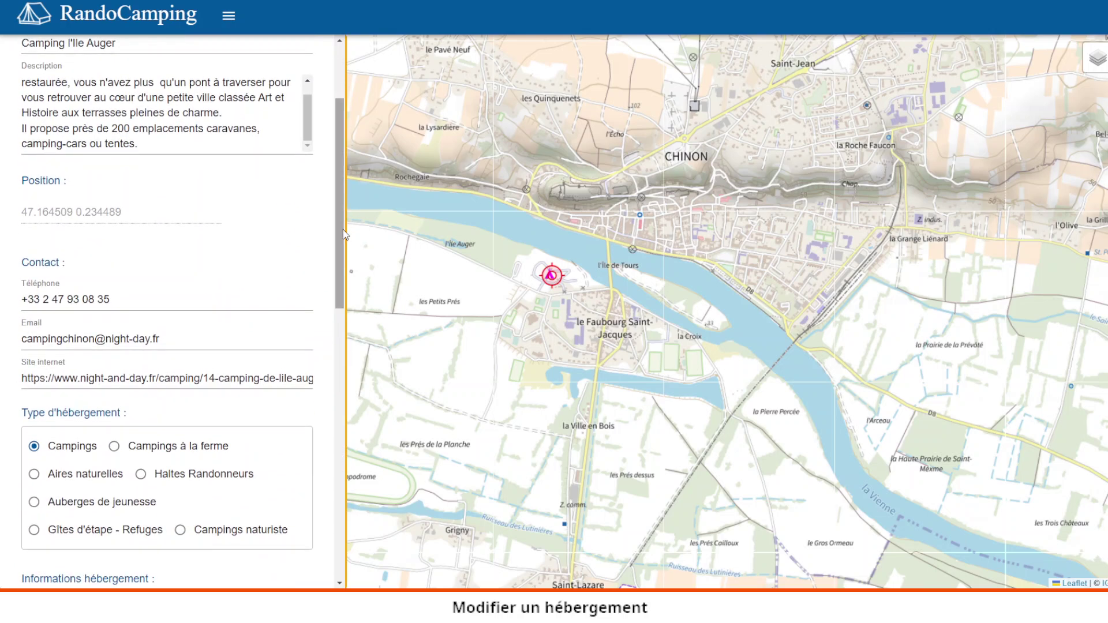